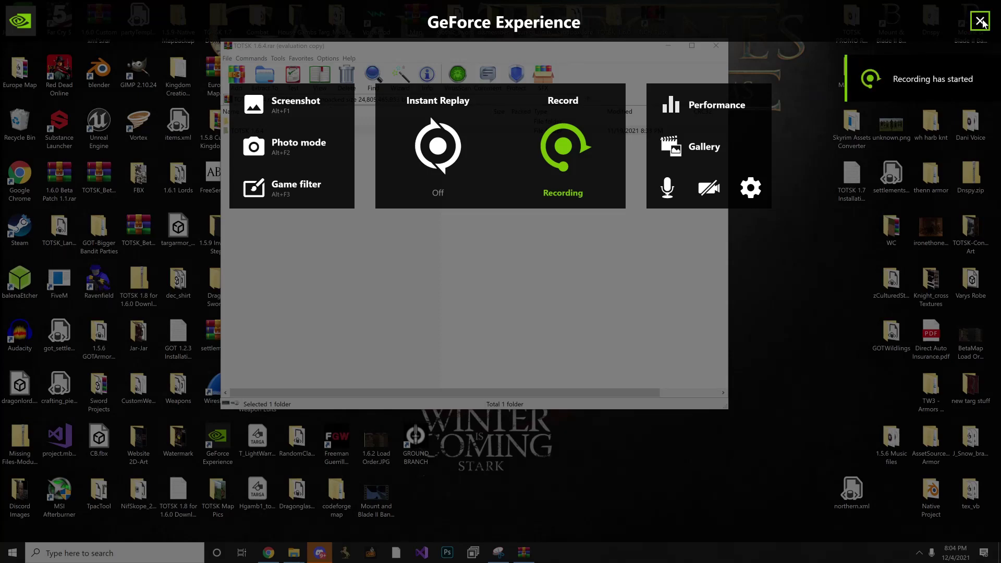
Dismiss the overlay and open the TOTSK 1.6.4 folder to list bin, GUI, Modules and music
click(980, 21)
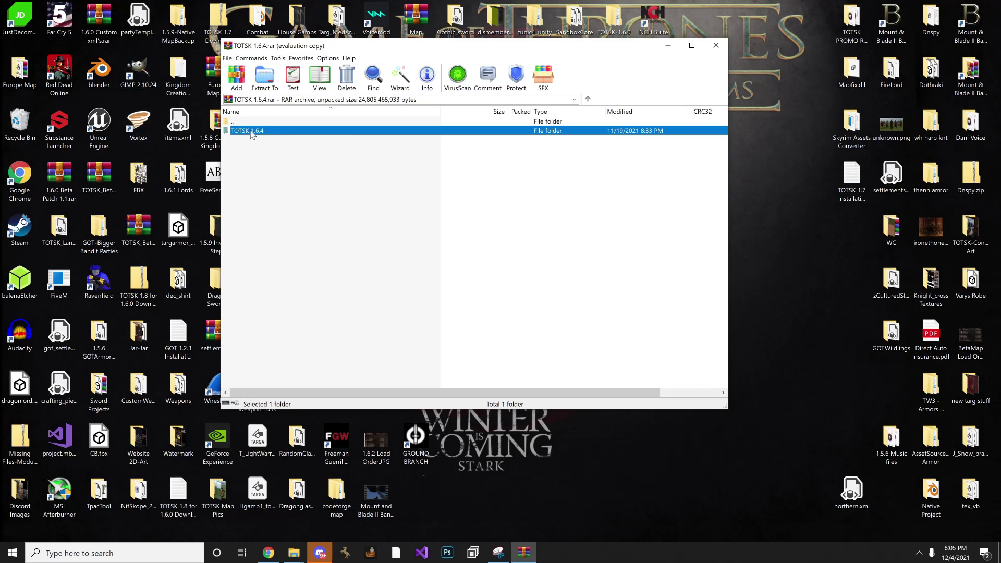
click(268, 154)
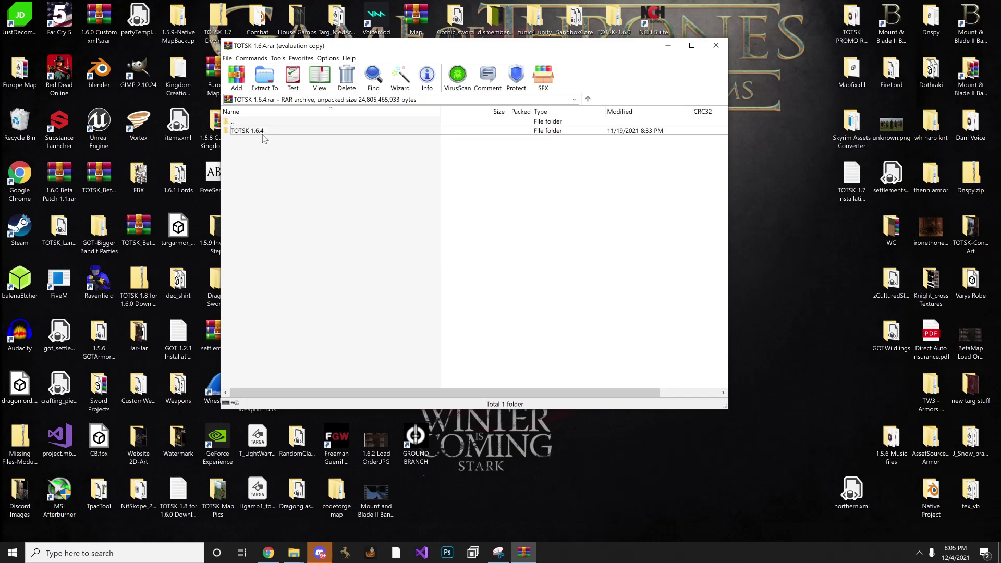
double_click(264, 131)
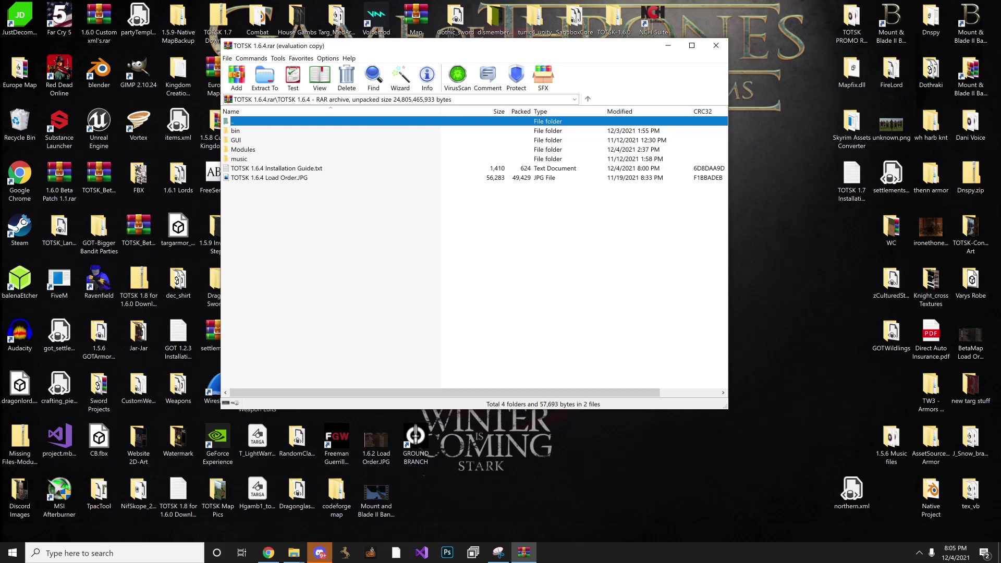
Place the narrowed WinRAR window at upper left with the Bannerlord game folder window beside it
drag(539, 47, 326, 23)
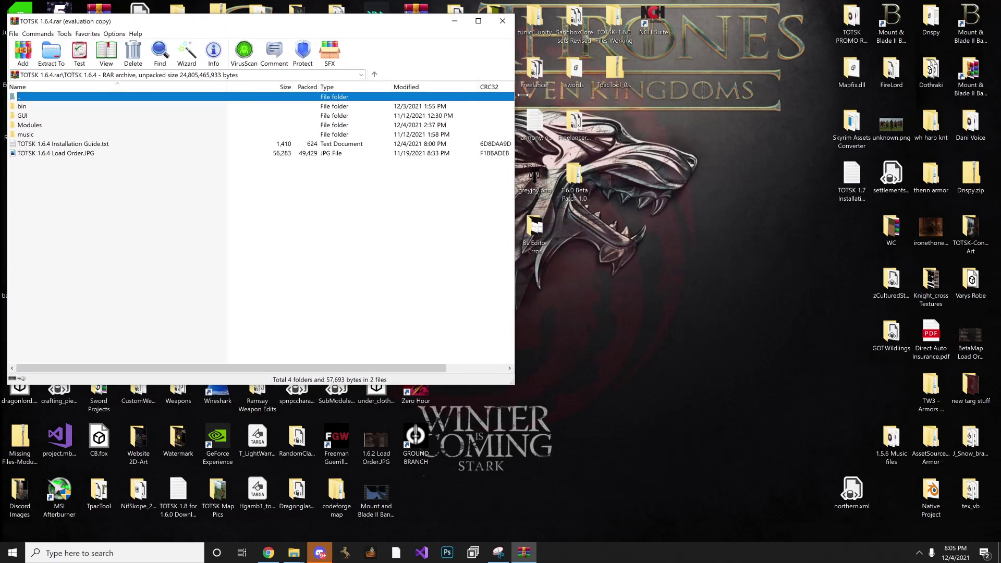
drag(522, 95, 358, 94)
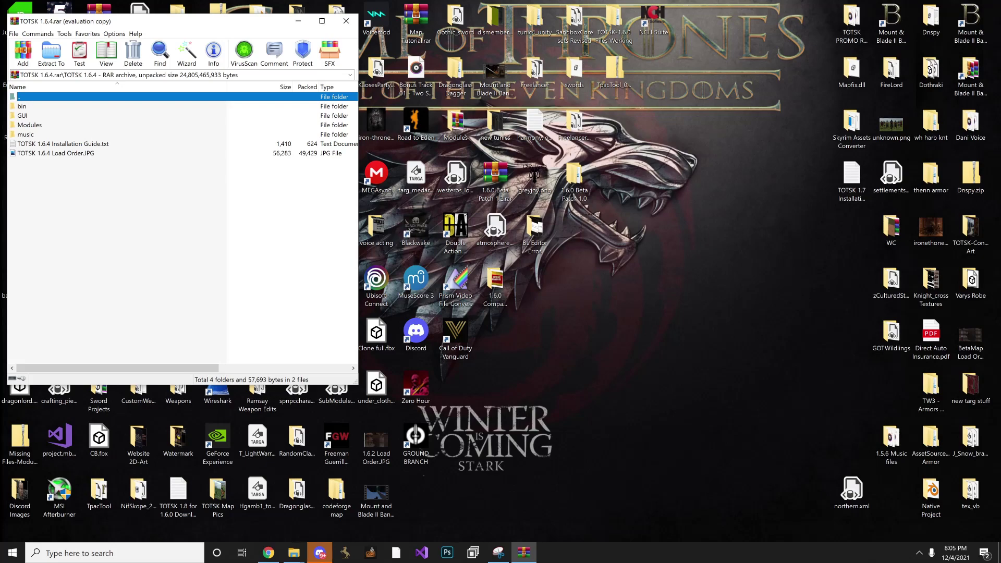
click(294, 552)
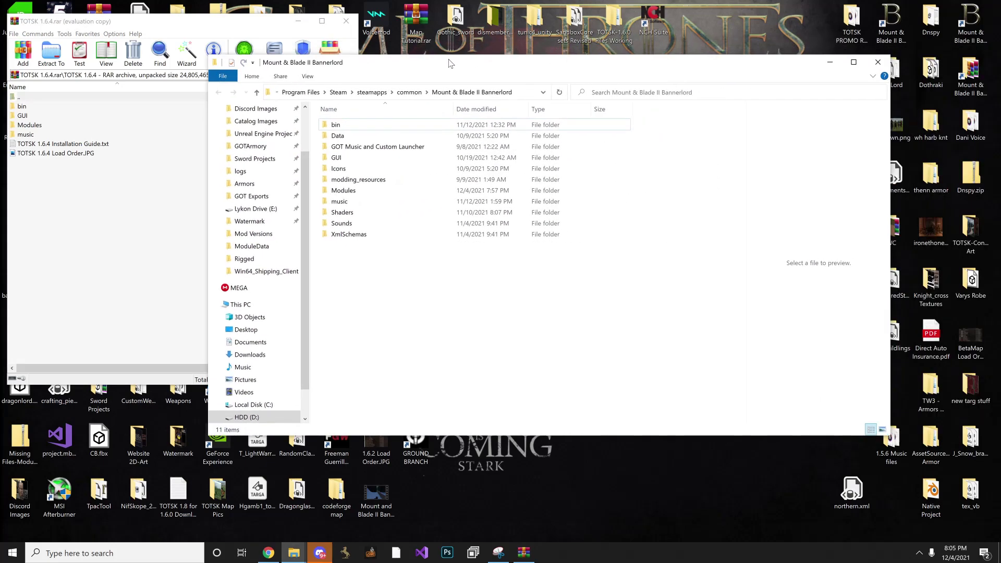
drag(209, 156, 368, 155)
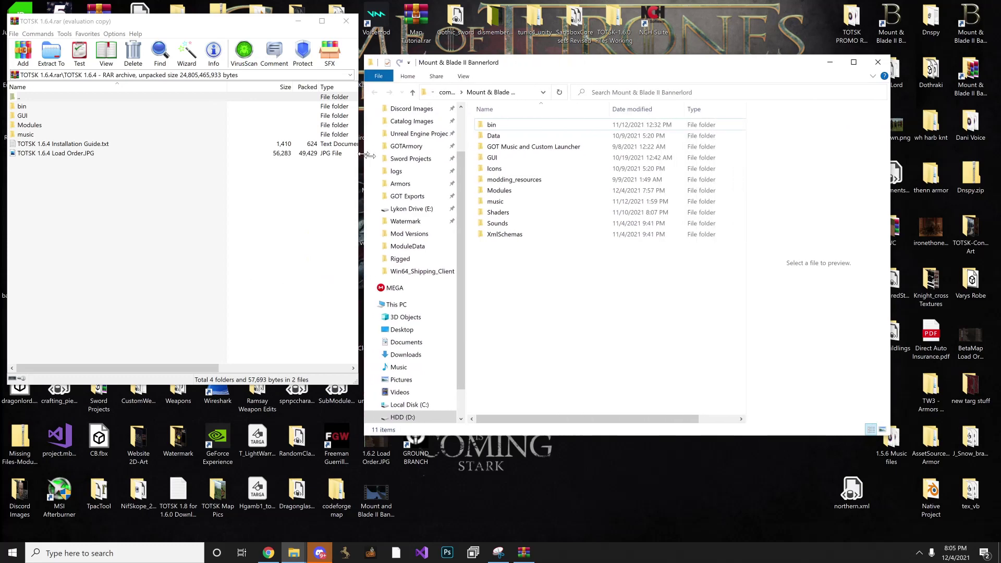
drag(890, 55, 918, 120)
drag(609, 126, 610, 24)
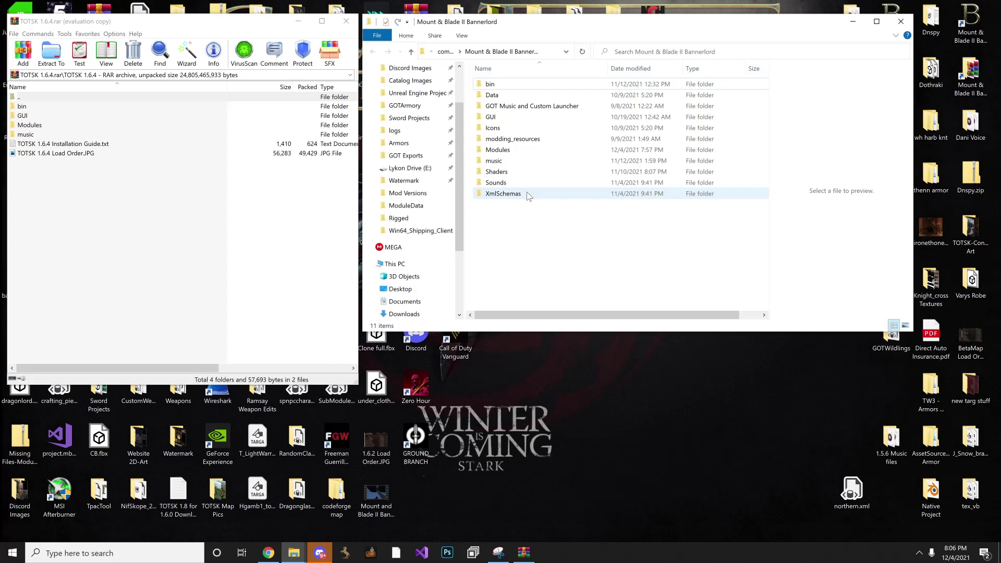
mouse_move(528, 195)
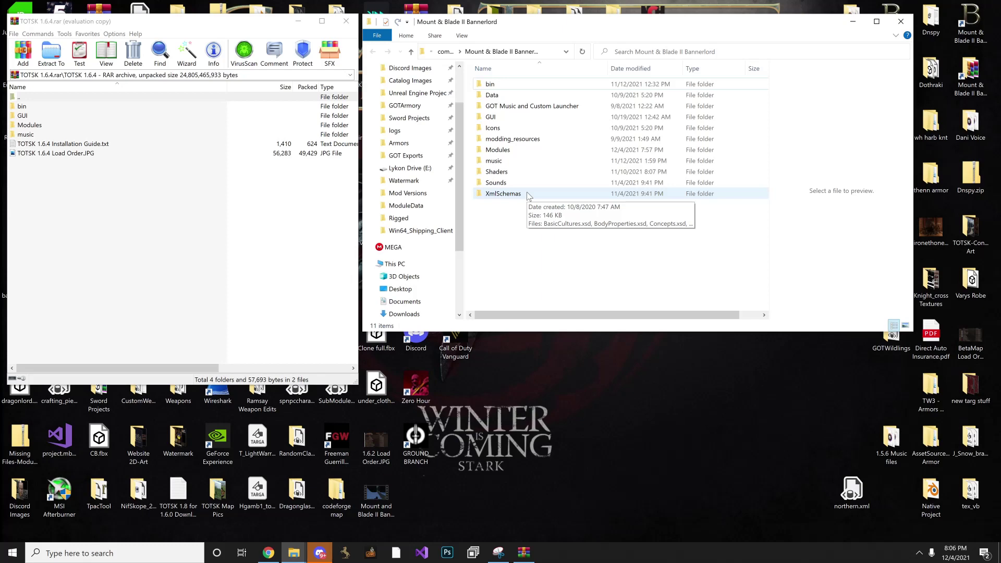
drag(596, 50, 748, 51)
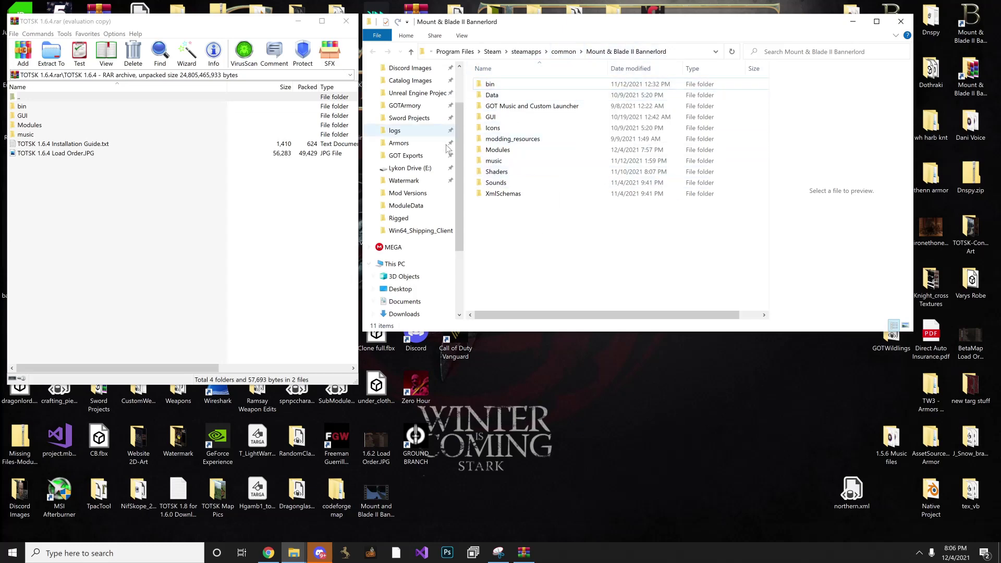
Select bin through music in the archive and drag the four folders into the Bannerlord folder
click(29, 106)
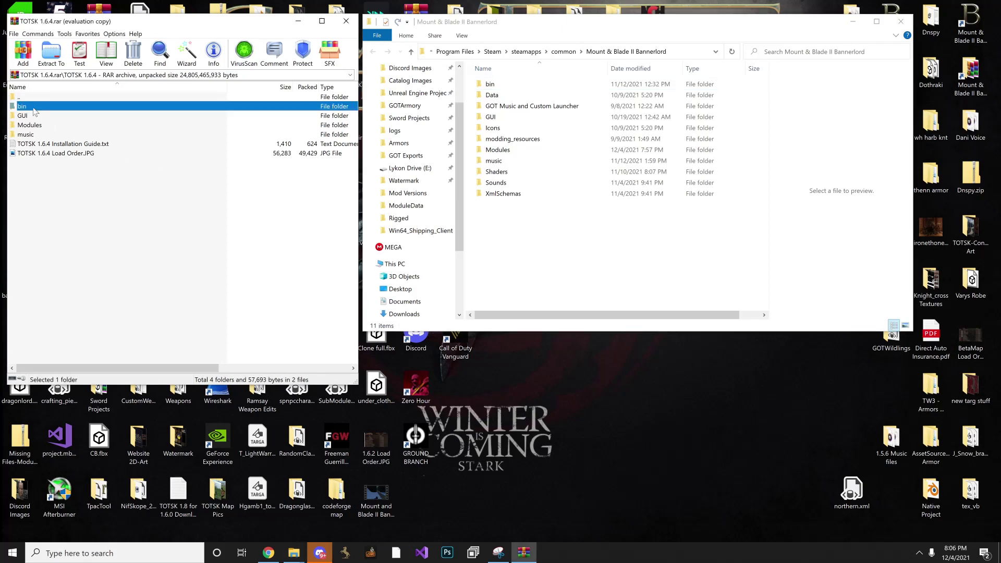
click(36, 116)
click(40, 126)
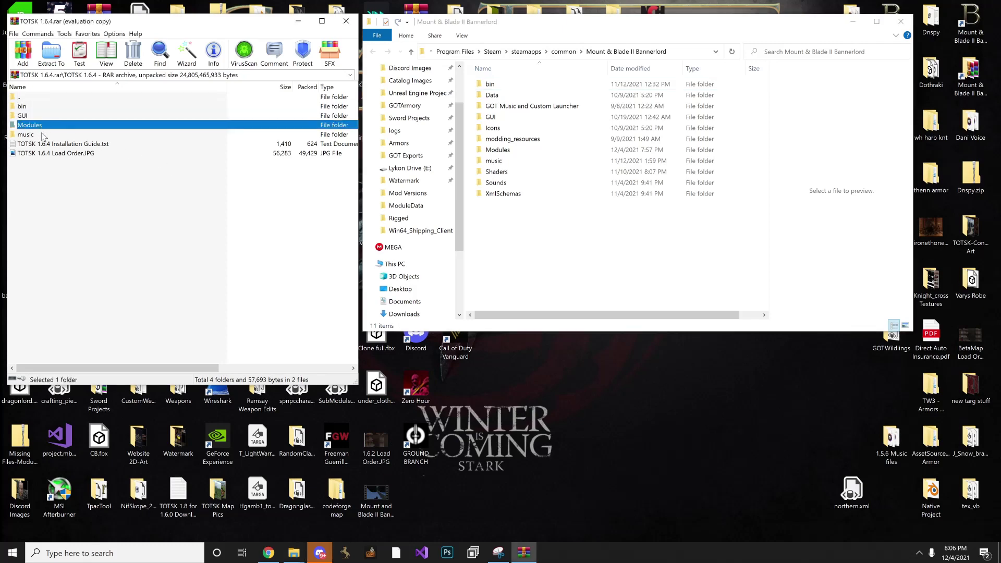
click(40, 135)
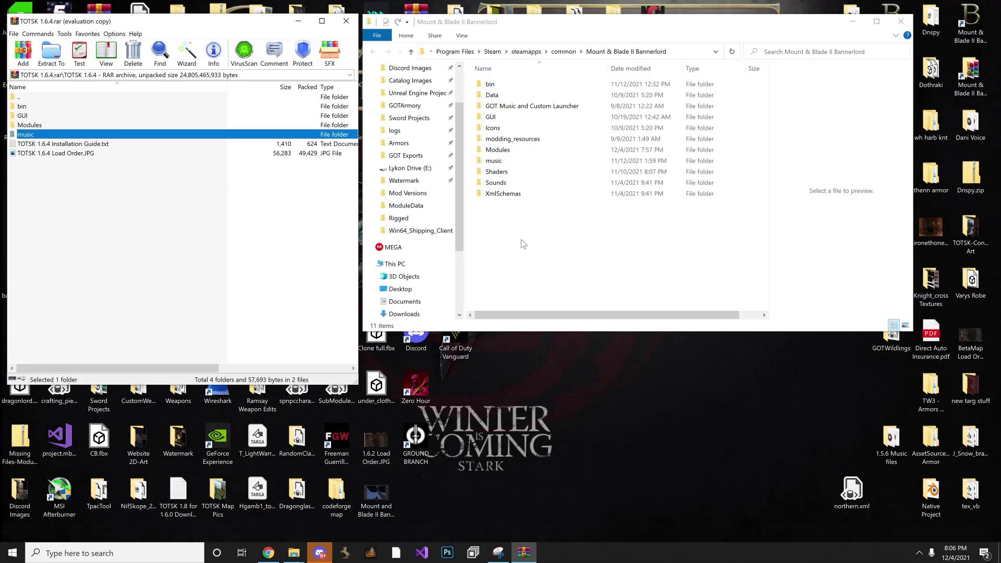
click(35, 106)
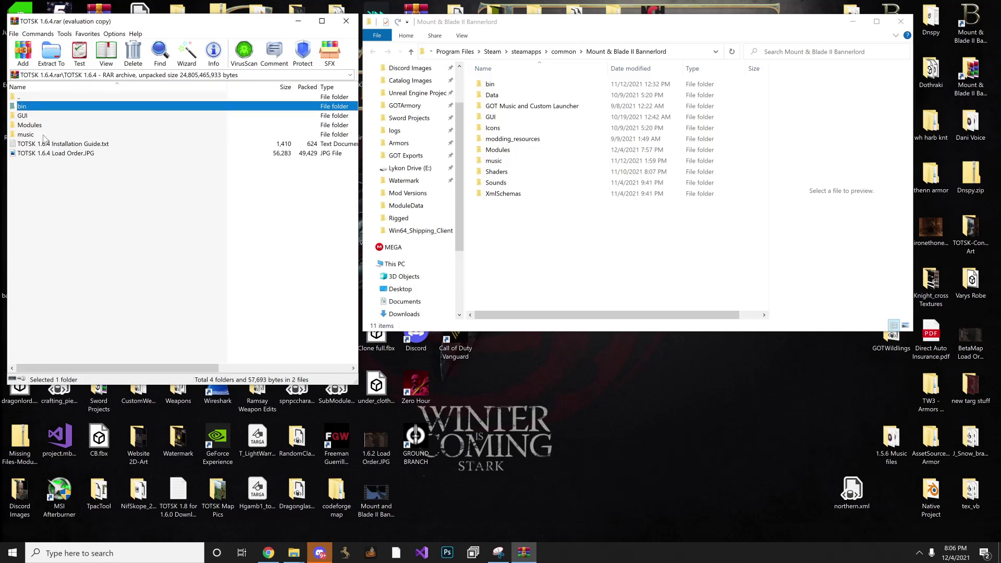
shift+click(37, 136)
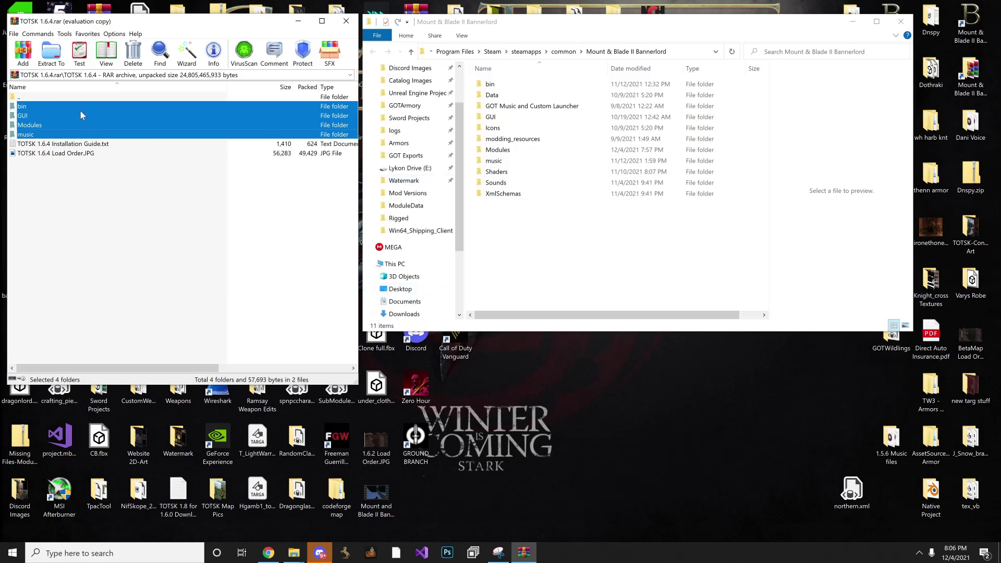
drag(79, 112, 121, 124)
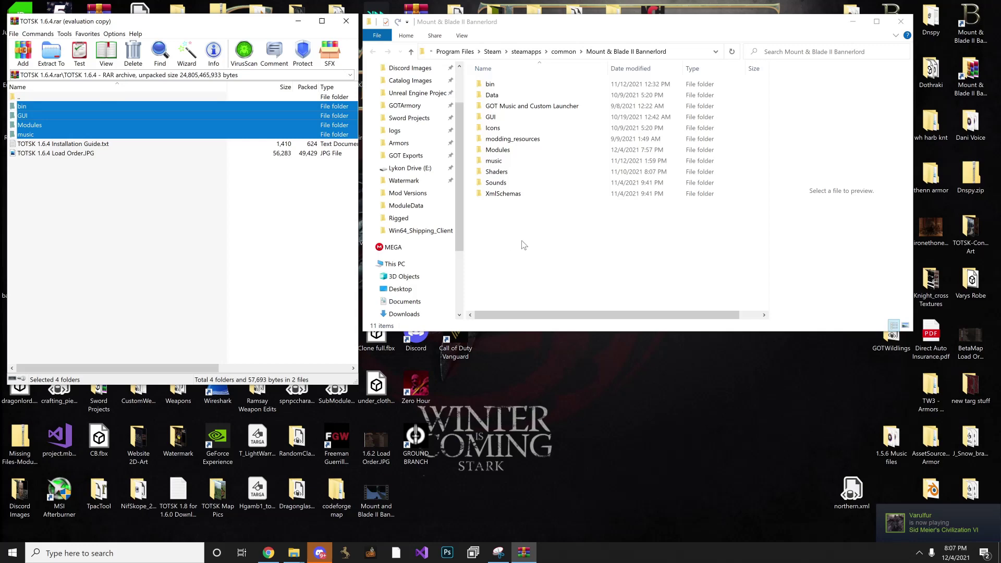
Close WinRAR and Explorer, launch Bannerlord from its desktop shortcut, and show the Mods list
click(346, 21)
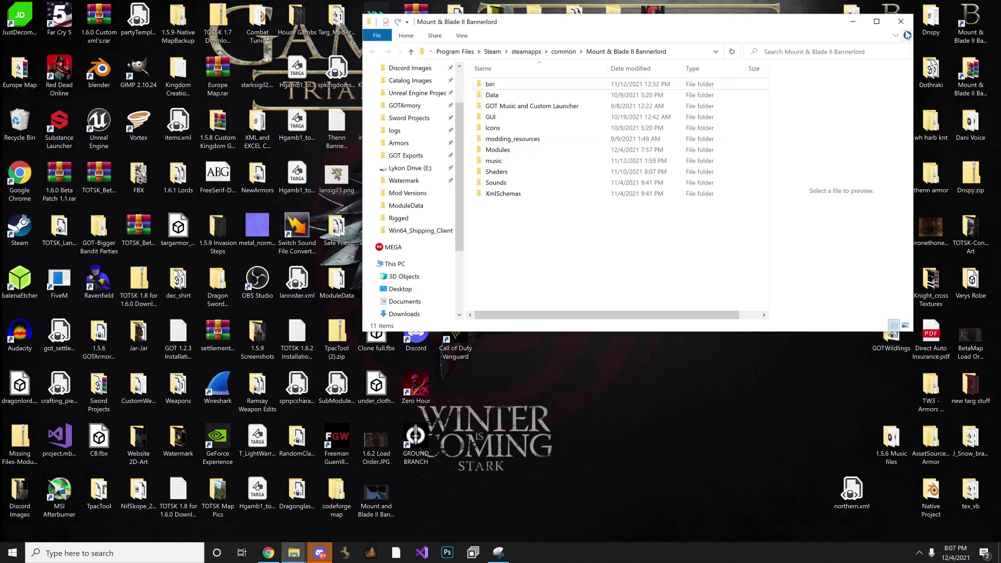
click(902, 21)
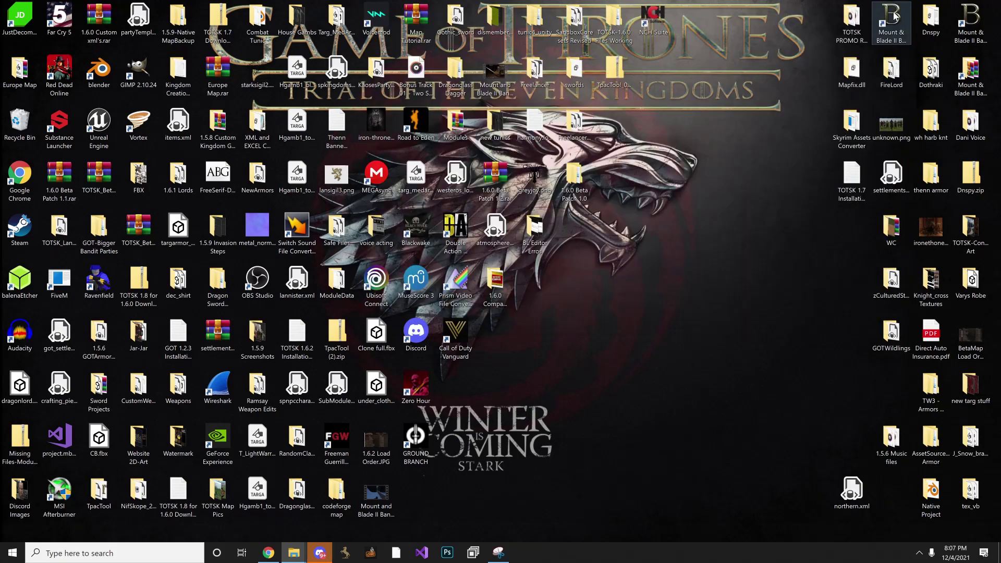
double_click(895, 15)
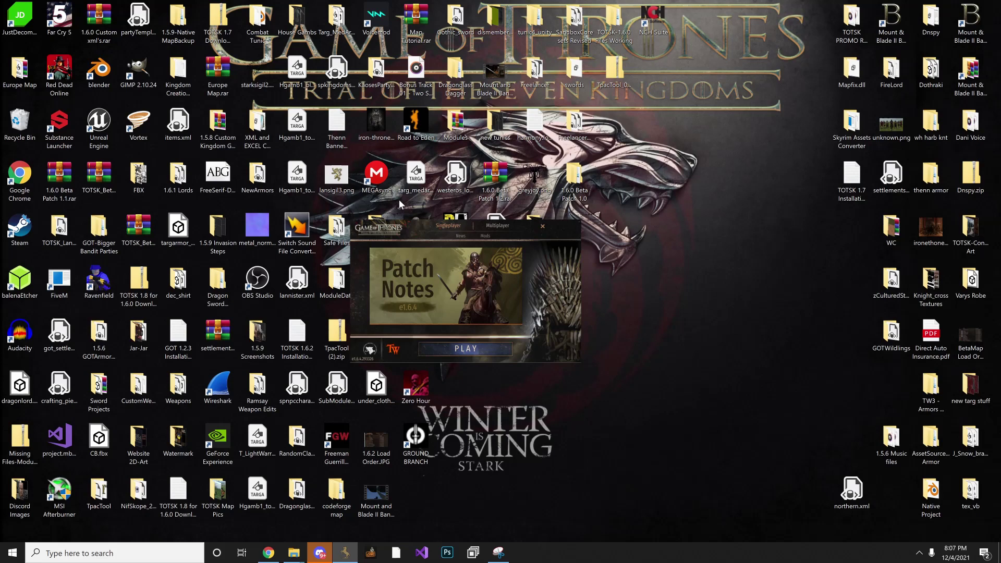
click(486, 237)
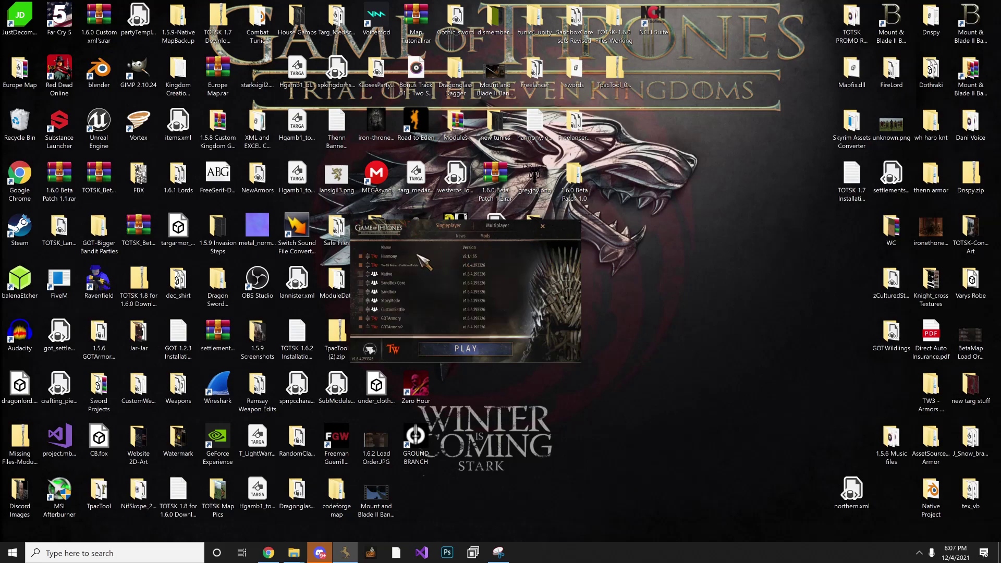
scroll(415, 274, down, 3)
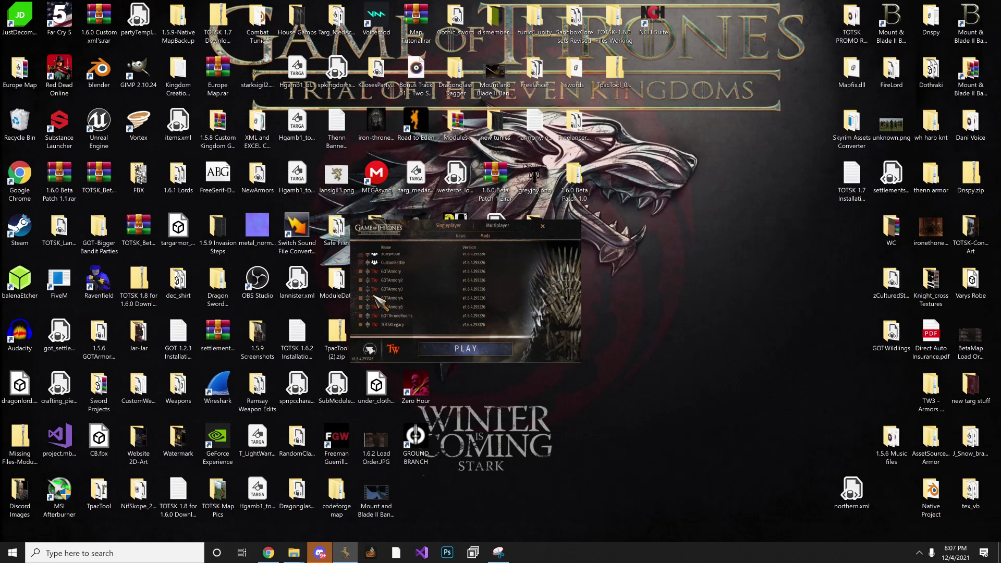
Tick GOTArmory, GOTArmory2-5, GOTThroneRooms, TOTSKLegacy and GOTBanks in the launcher's mod list
click(360, 272)
click(361, 280)
click(360, 289)
click(360, 298)
click(360, 307)
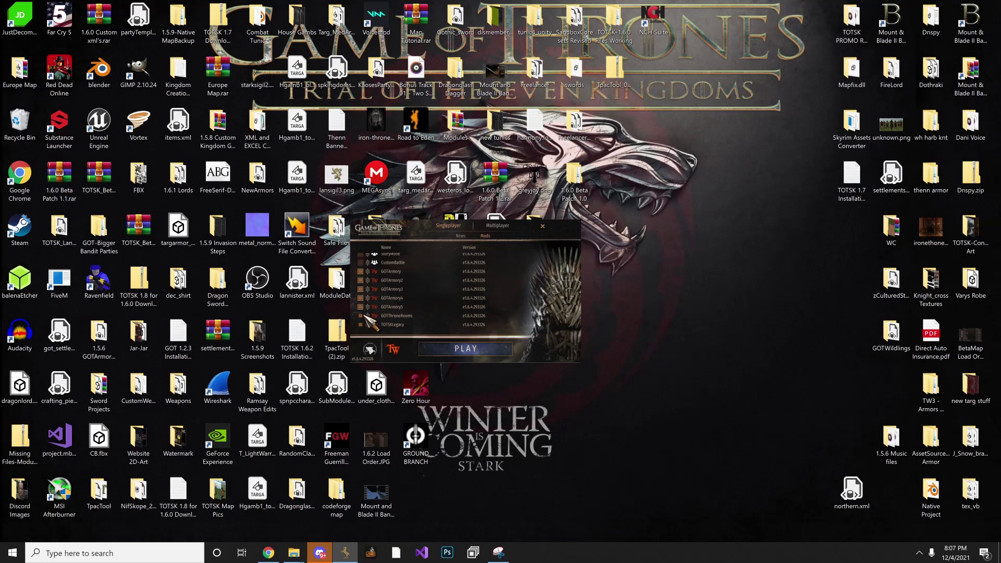
click(360, 316)
scroll(362, 316, down, 1)
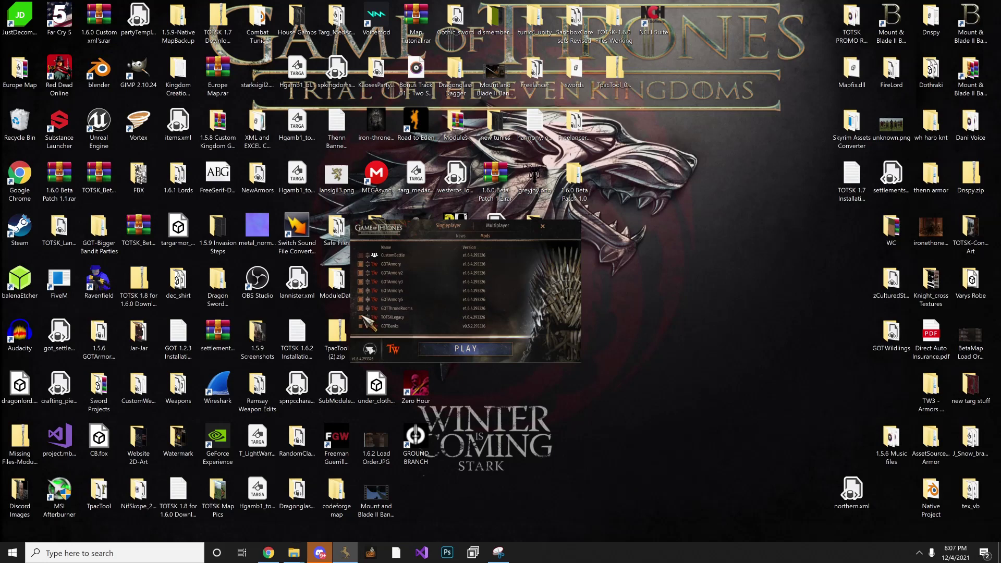
click(361, 315)
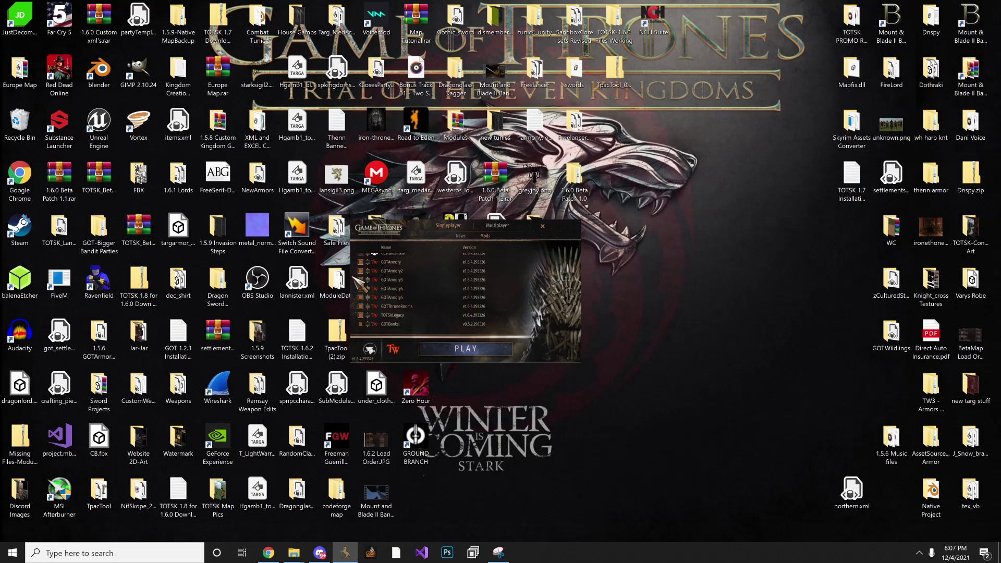
scroll(365, 316, down, 1)
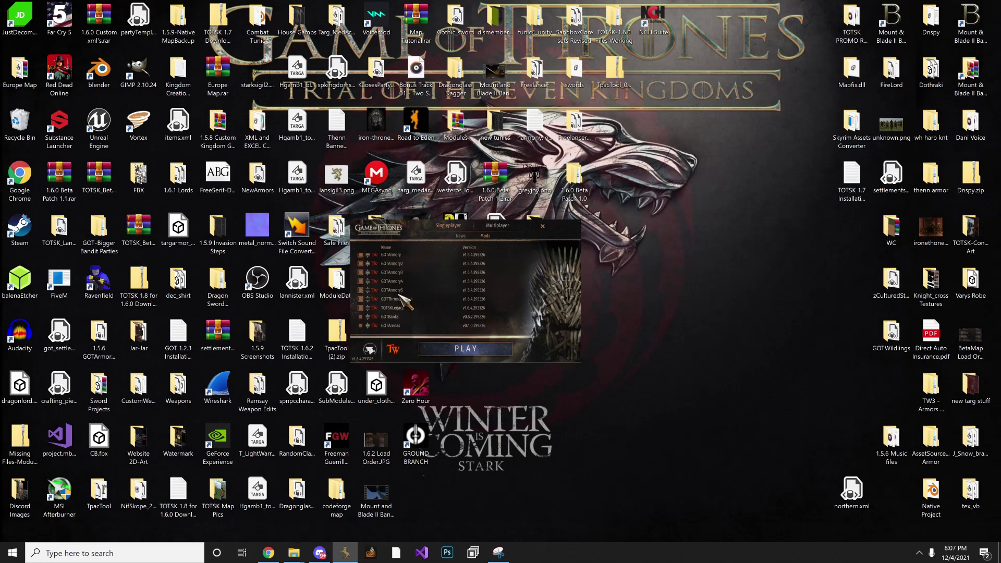
click(361, 315)
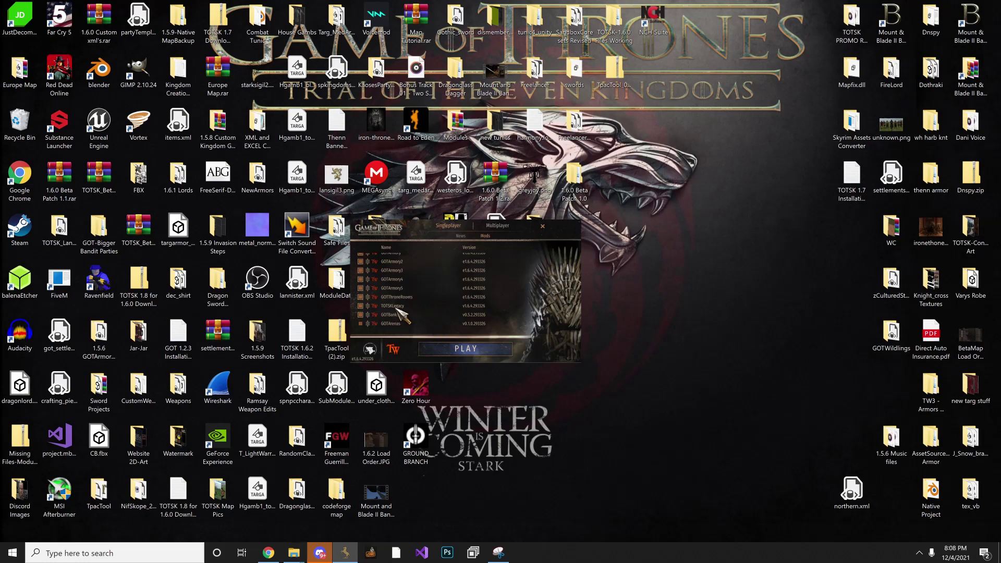
Enable GOTArenas, toggle GOTWork twice and GOTBanks once, then review the mod list
scroll(397, 313, down, 1)
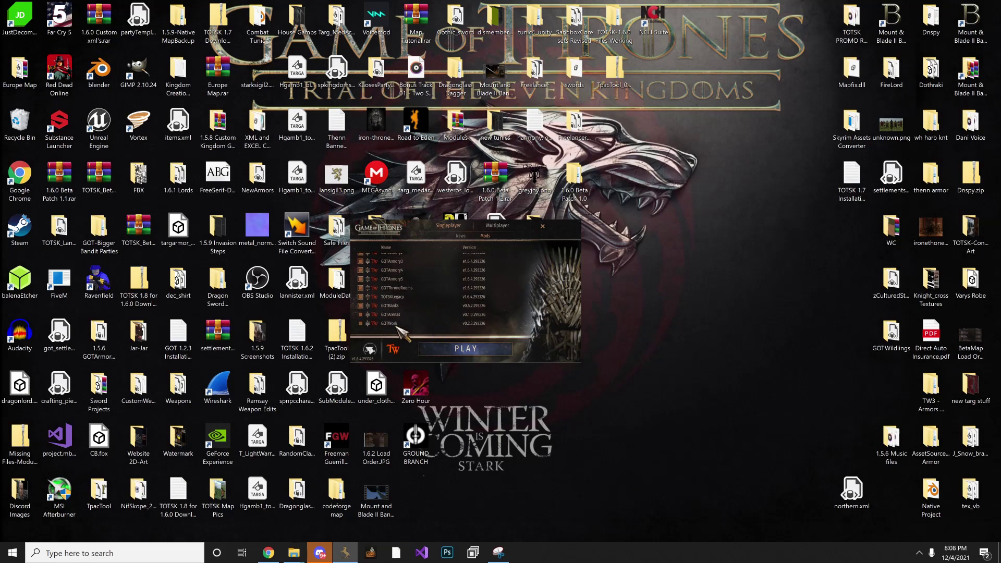
click(360, 323)
click(360, 314)
click(360, 324)
click(361, 305)
scroll(431, 286, up, 1)
scroll(430, 286, up, 1)
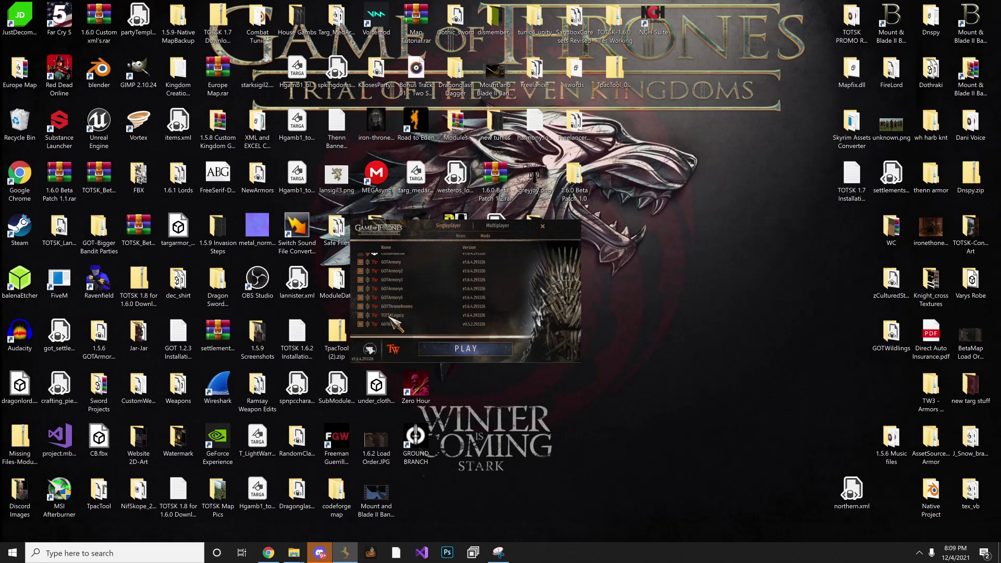
scroll(415, 316, down, 1)
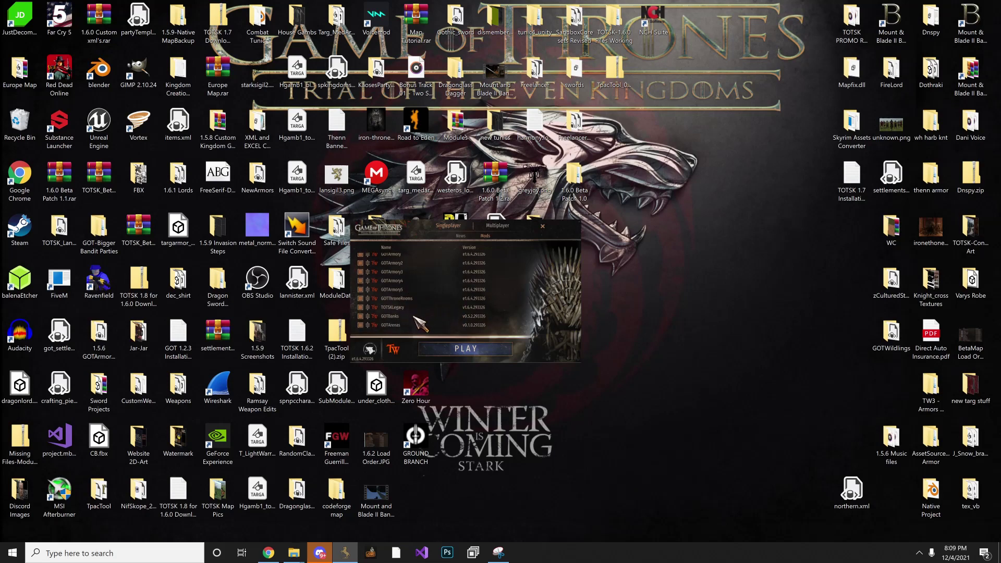
scroll(411, 316, down, 1)
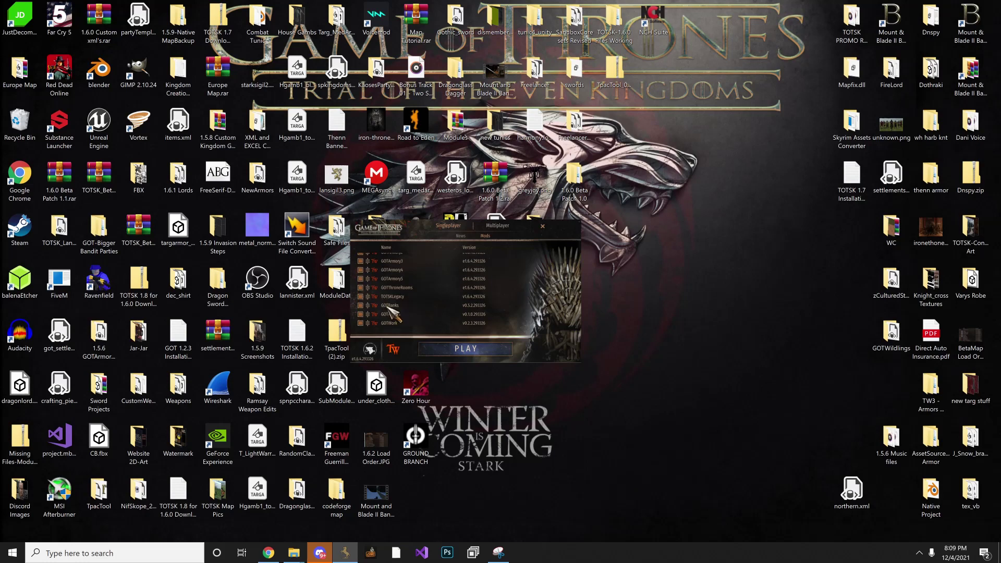